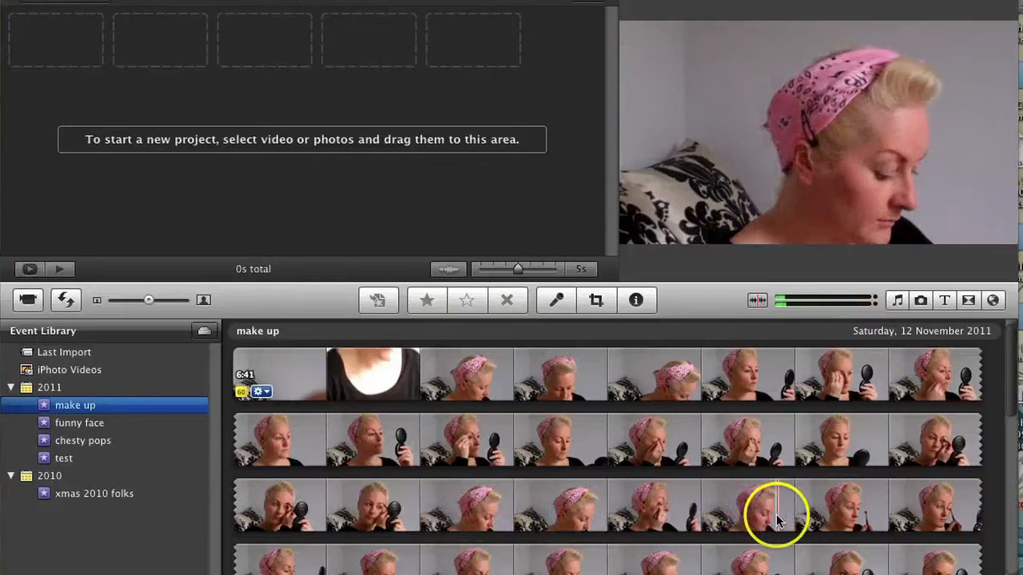
Select a section about 40 seconds long from the make up event footage, starting in its second row, and add it to the empty project
{"action": "left_click_drag", "start_coordinate": [1009, 365], "coordinate": [1011, 491]}
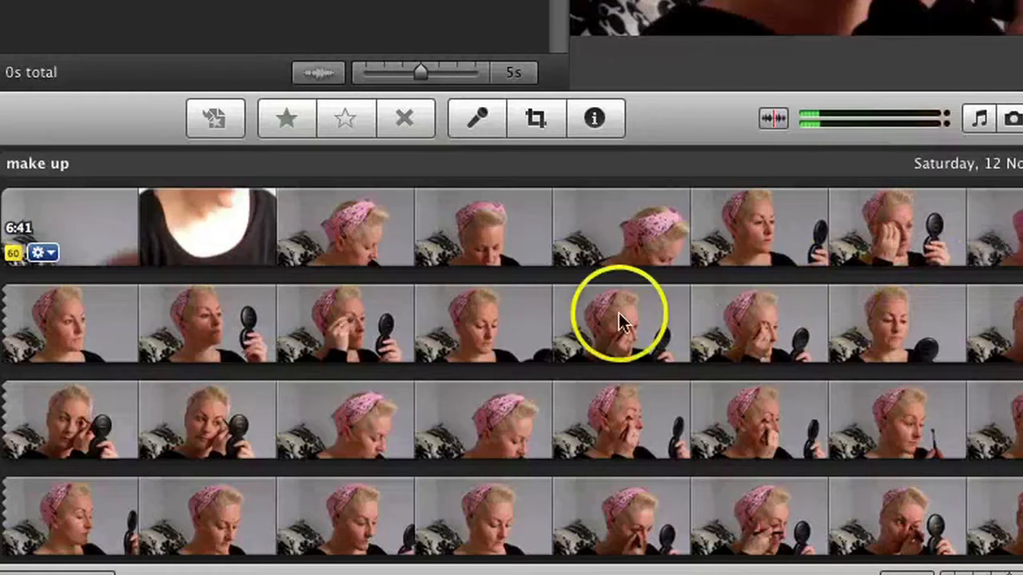
{"action": "left_click", "coordinate": [233, 348]}
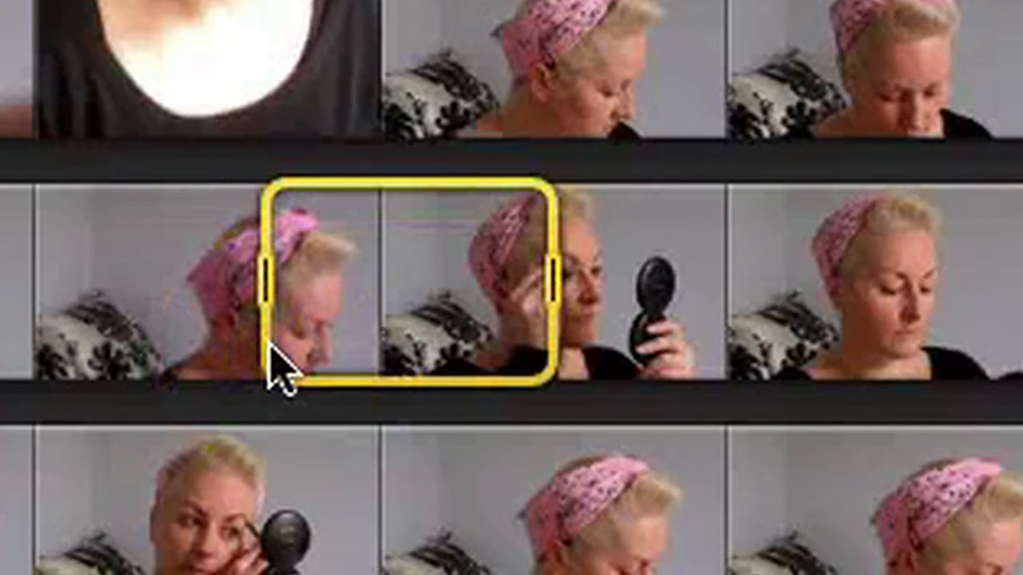
{"action": "left_click_drag", "start_coordinate": [312, 356], "coordinate": [513, 301]}
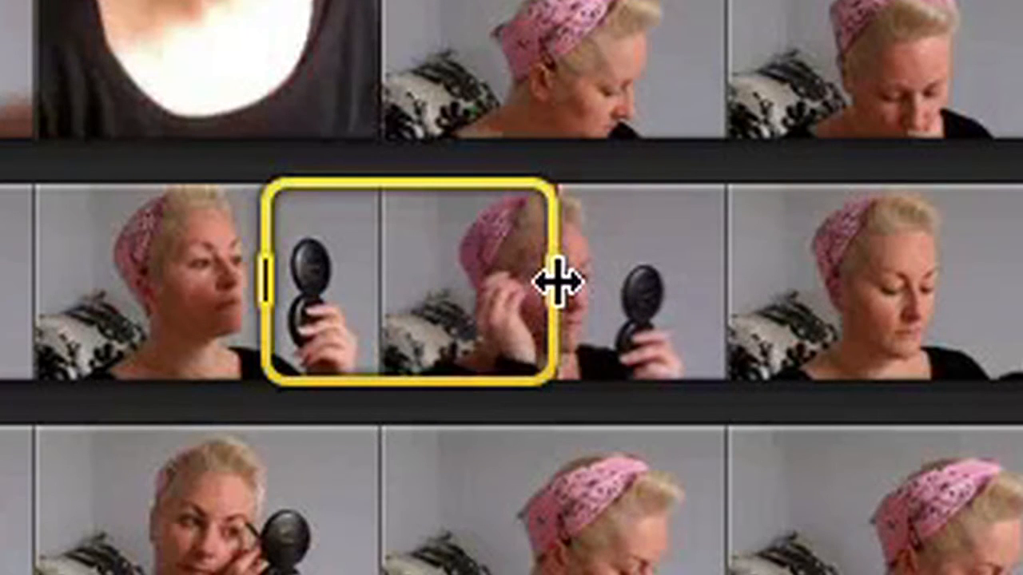
{"action": "left_click_drag", "start_coordinate": [557, 281], "coordinate": [267, 493]}
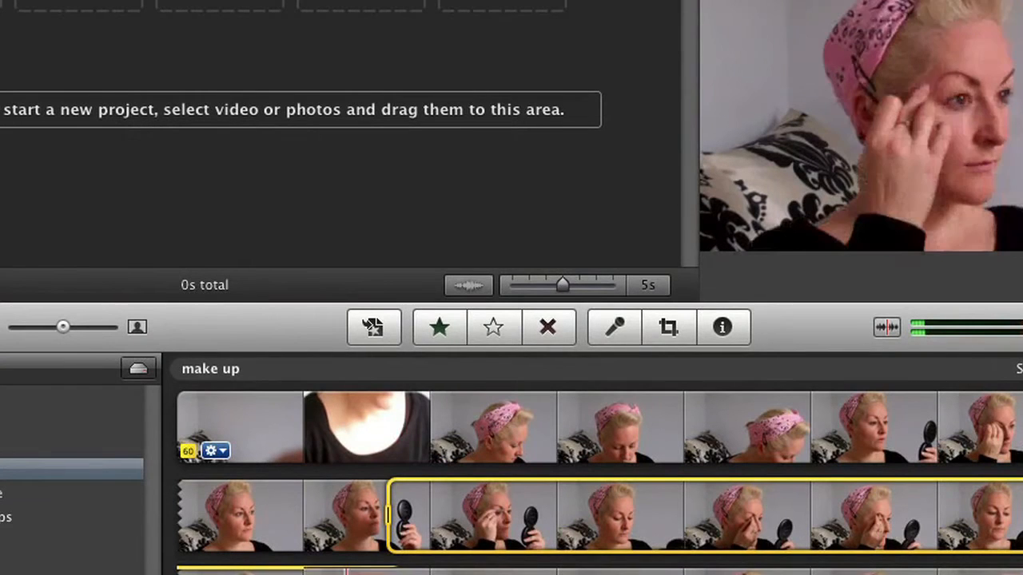
{"action": "left_click_drag", "start_coordinate": [304, 572], "coordinate": [400, 572]}
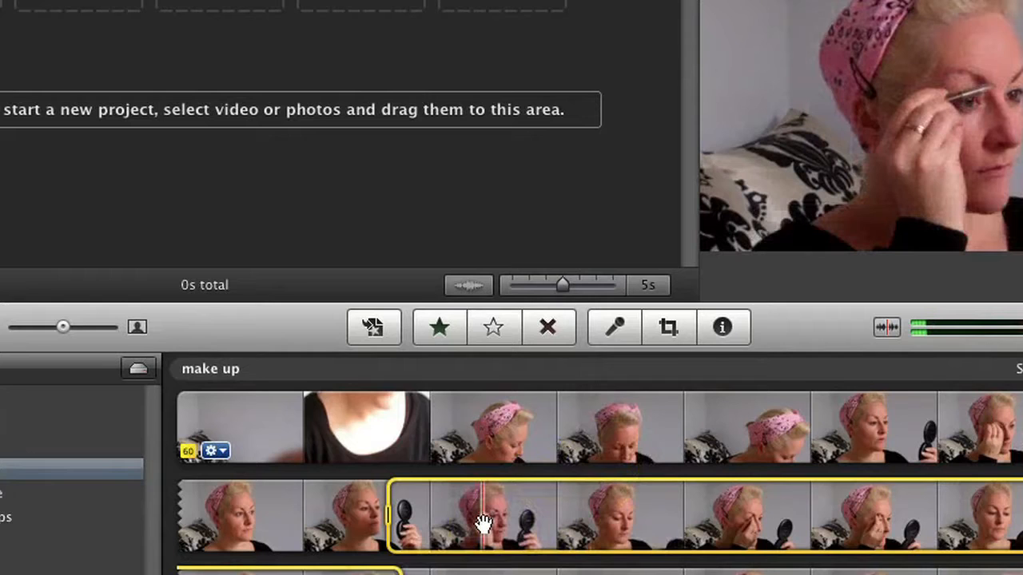
{"action": "left_click_drag", "start_coordinate": [461, 493], "coordinate": [0, 7]}
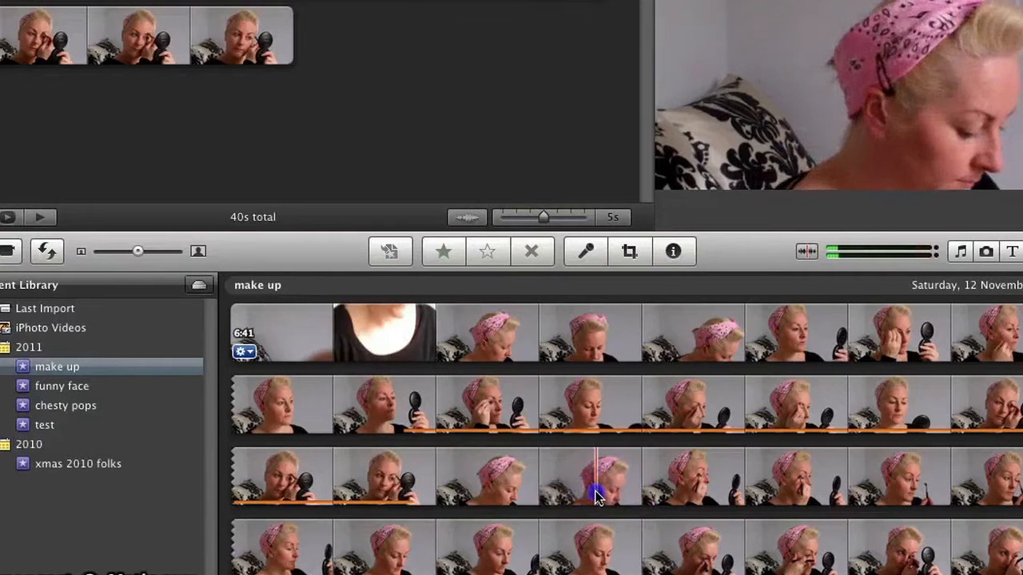
Select another section of the make up footage, starting in the third row beyond the used part, and add it to the project
{"action": "left_click_drag", "start_coordinate": [601, 484], "coordinate": [1022, 487]}
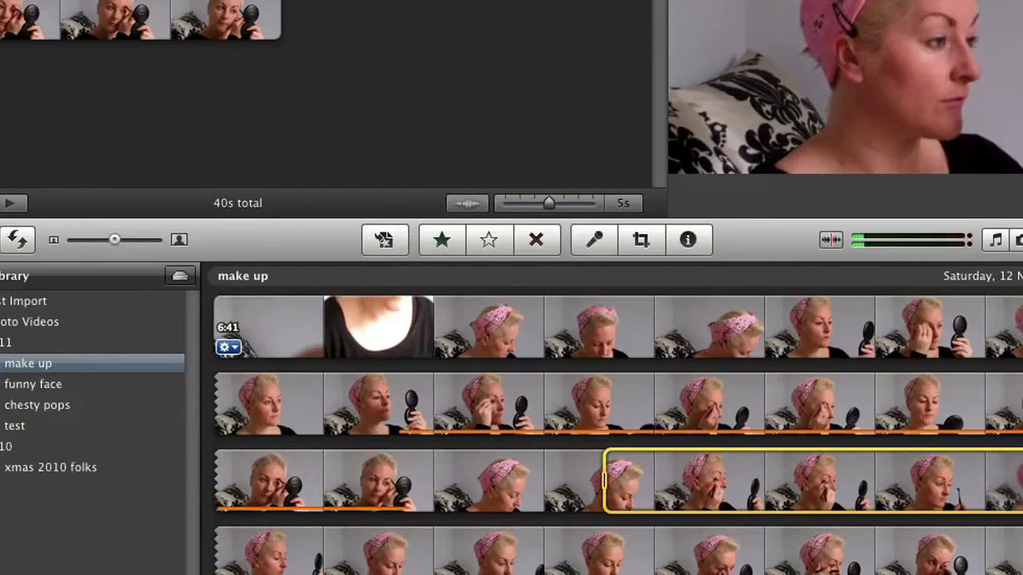
{"action": "left_click", "coordinate": [774, 485]}
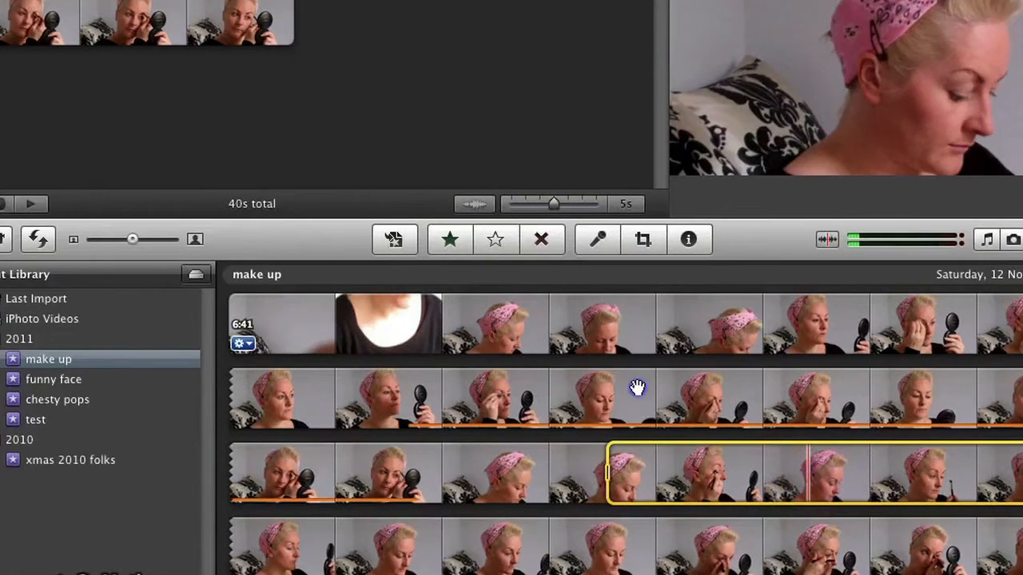
{"action": "left_click_drag", "start_coordinate": [637, 388], "coordinate": [366, 22]}
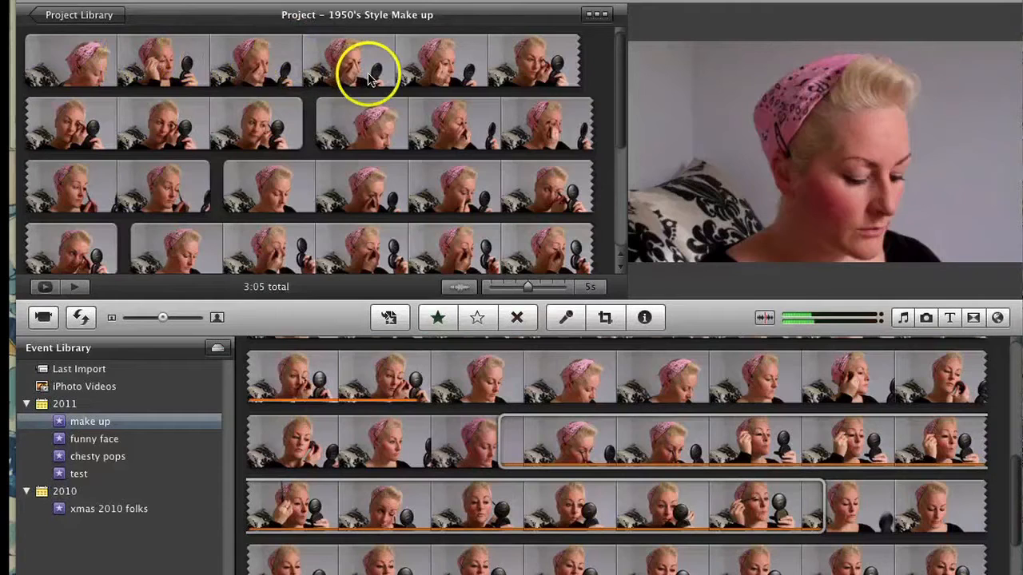
Delete the first 7.6 seconds of the project's 40-second opening clip
{"action": "left_click_drag", "start_coordinate": [622, 70], "coordinate": [620, 45]}
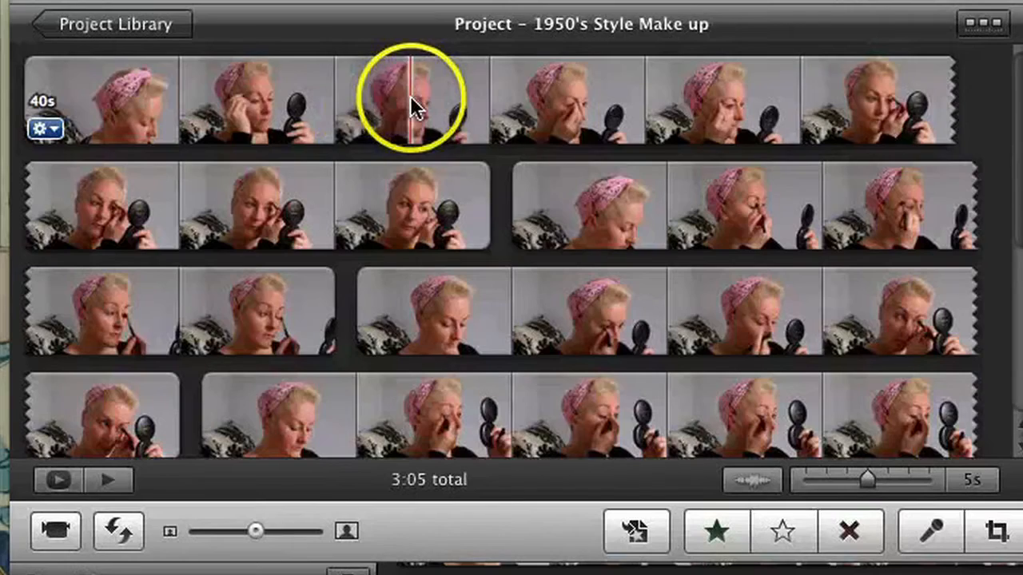
{"action": "left_click", "coordinate": [254, 59]}
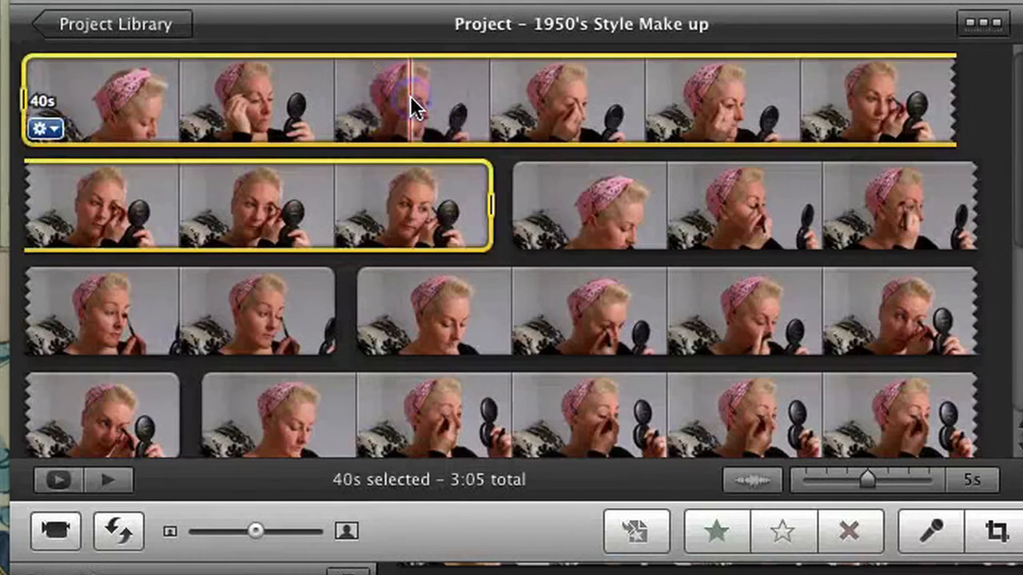
{"action": "left_click_drag", "start_coordinate": [416, 101], "coordinate": [294, 97]}
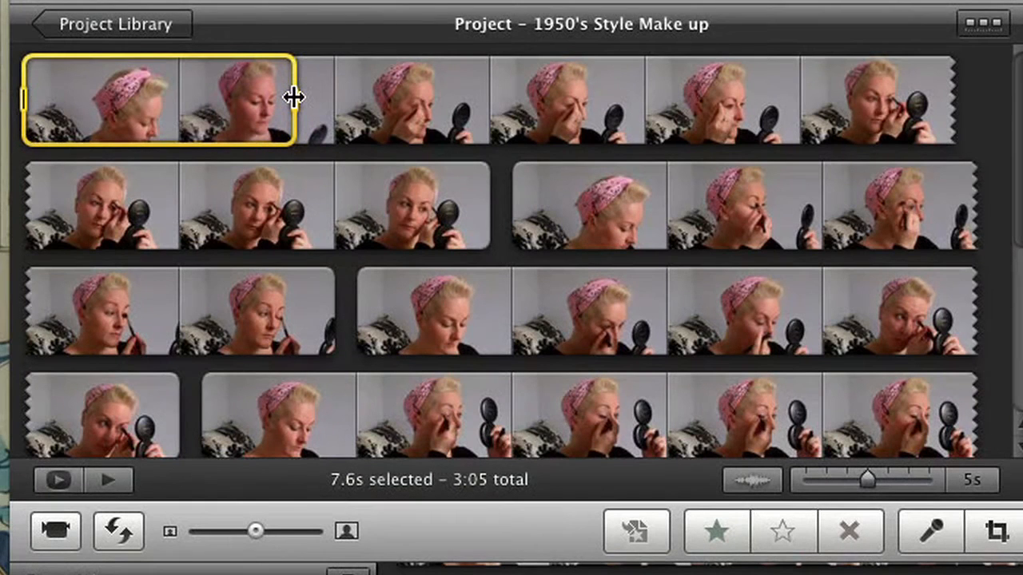
{"action": "key", "text": "Delete"}
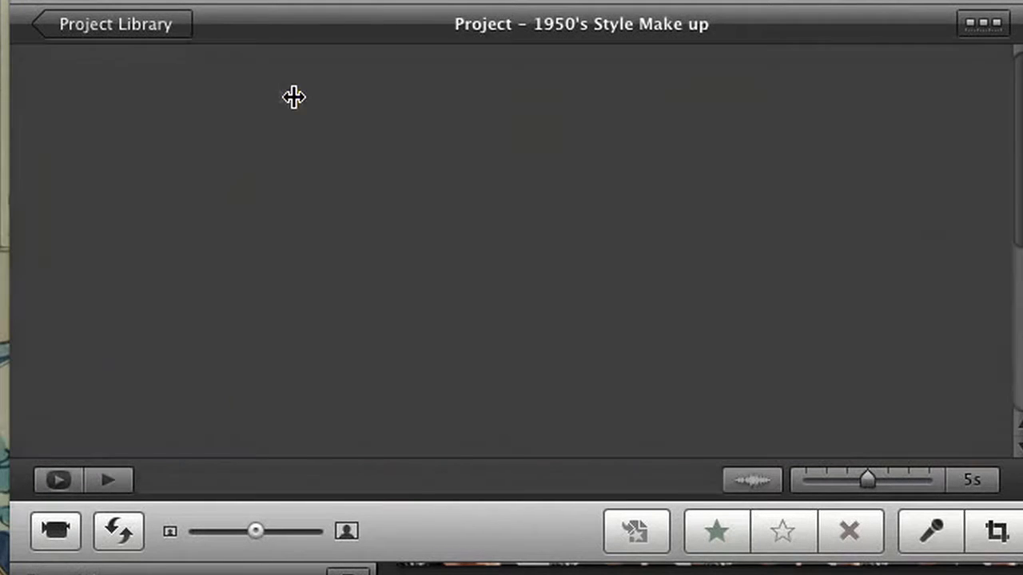
{"action": "mouse_move", "coordinate": [37, 110]}
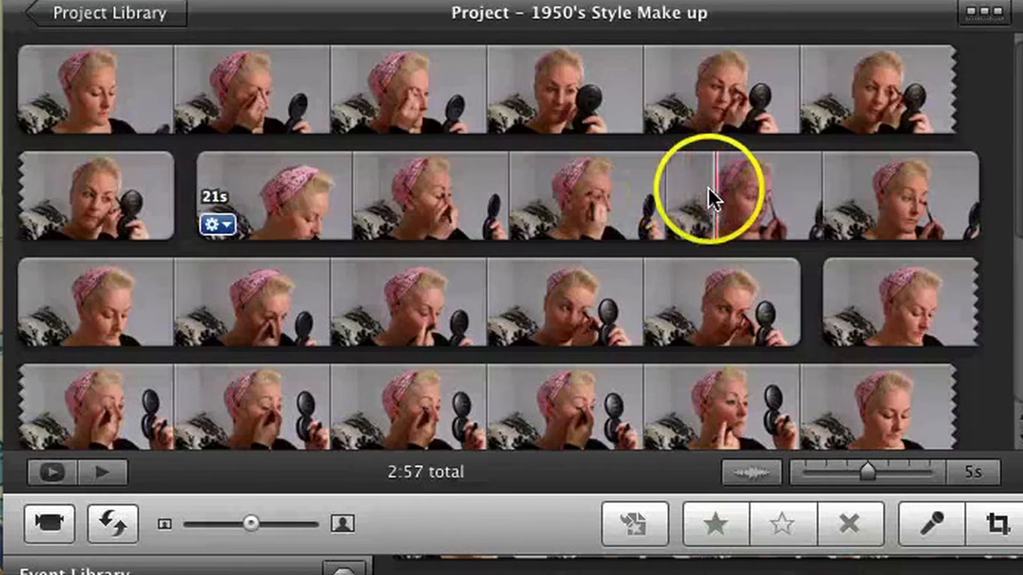
Select the last 1.4 seconds or so of the 21-second second clip and trim them off
{"action": "left_click", "coordinate": [558, 209]}
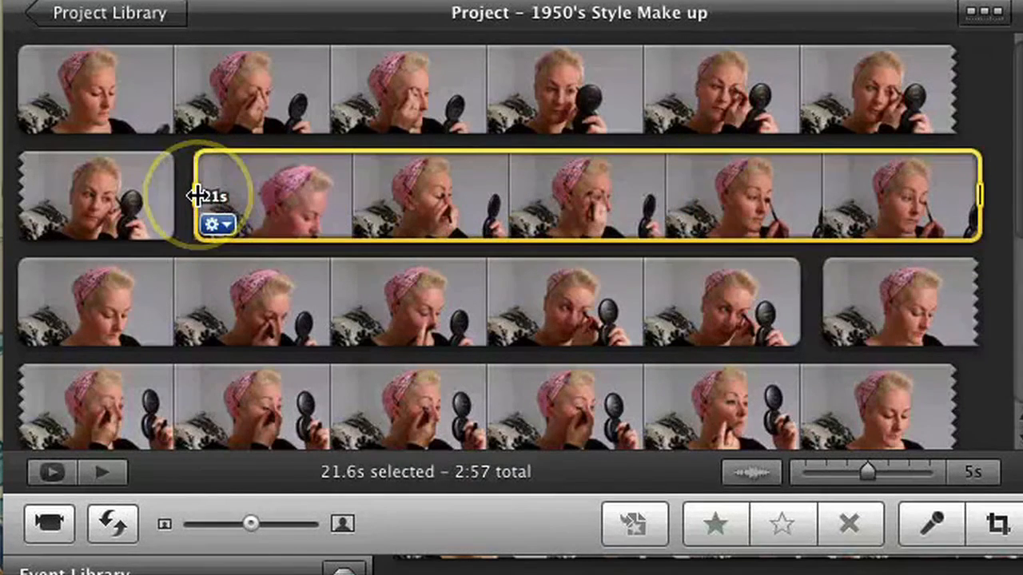
{"action": "left_click_drag", "start_coordinate": [208, 196], "coordinate": [846, 187]}
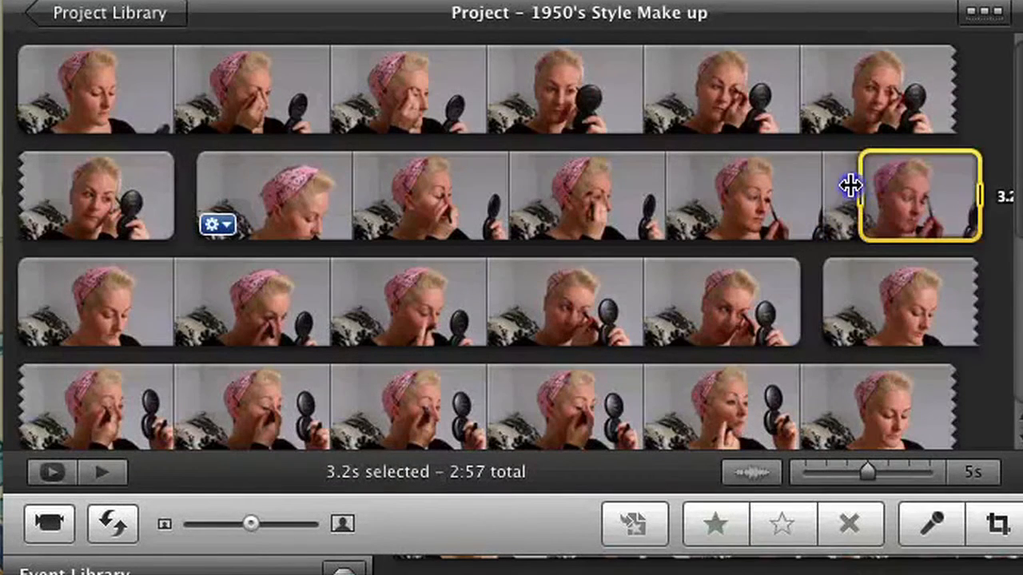
{"action": "left_click_drag", "start_coordinate": [823, 189], "coordinate": [871, 185]}
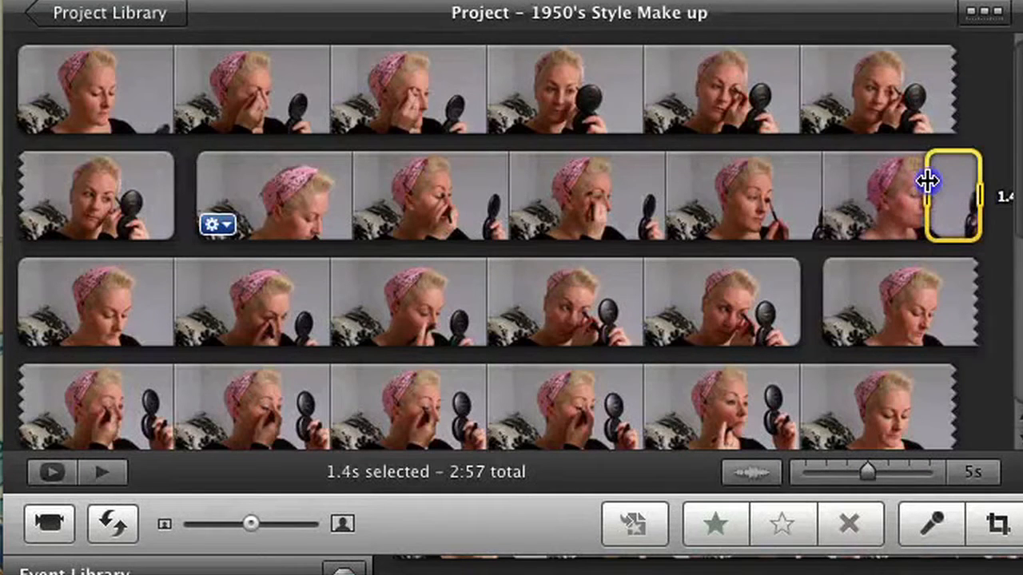
{"action": "left_click_drag", "start_coordinate": [928, 181], "coordinate": [932, 180]}
Trim the unwanted opening footage from the 10-second third clip in the project
{"action": "left_click", "coordinate": [354, 312]}
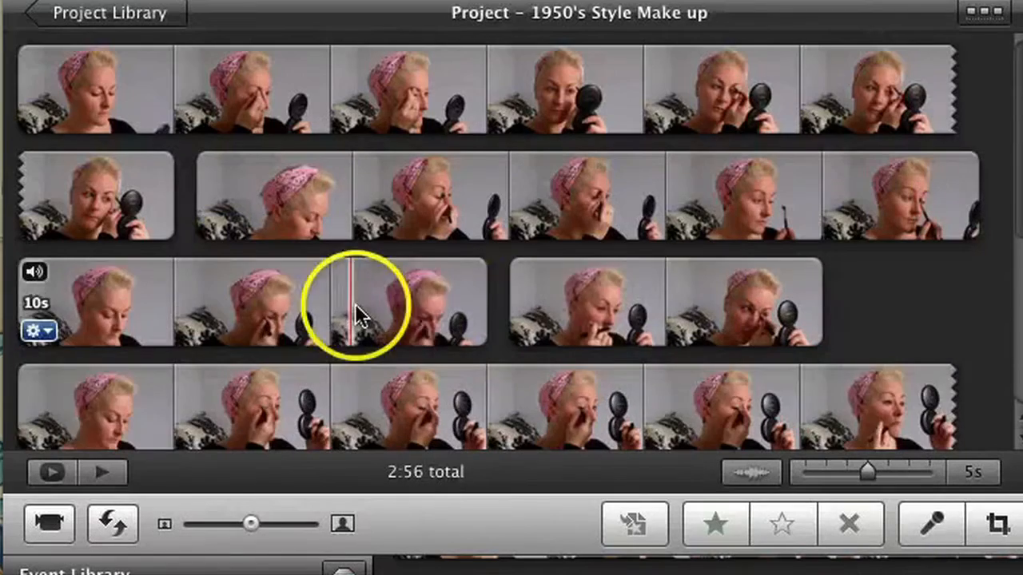
{"action": "left_click_drag", "start_coordinate": [32, 301], "coordinate": [91, 306]}
{"action": "key", "text": "Delete"}
{"action": "left_click", "coordinate": [136, 316]}
{"action": "left_click", "coordinate": [20, 294]}
{"action": "left_click_drag", "start_coordinate": [20, 294], "coordinate": [235, 251]}
{"action": "key", "text": "Delete"}
Select the unwanted footage in the project's fourth clip and delete it
{"action": "left_click", "coordinate": [256, 269]}
{"action": "left_click_drag", "start_coordinate": [529, 302], "coordinate": [488, 297]}
{"action": "left_click", "coordinate": [386, 295]}
{"action": "left_click", "coordinate": [358, 296]}
{"action": "mouse_move", "coordinate": [577, 288]}
{"action": "left_mouse_down"}
{"action": "mouse_move", "coordinate": [557, 288]}
{"action": "mouse_move", "coordinate": [584, 287]}
{"action": "mouse_move", "coordinate": [558, 290]}
{"action": "mouse_move", "coordinate": [566, 288]}
{"action": "left_mouse_up"}
{"action": "key", "text": "Delete"}
Delete the first 2.1 seconds of the 46-second clip at the end of the project's third row
{"action": "left_click", "coordinate": [753, 308]}
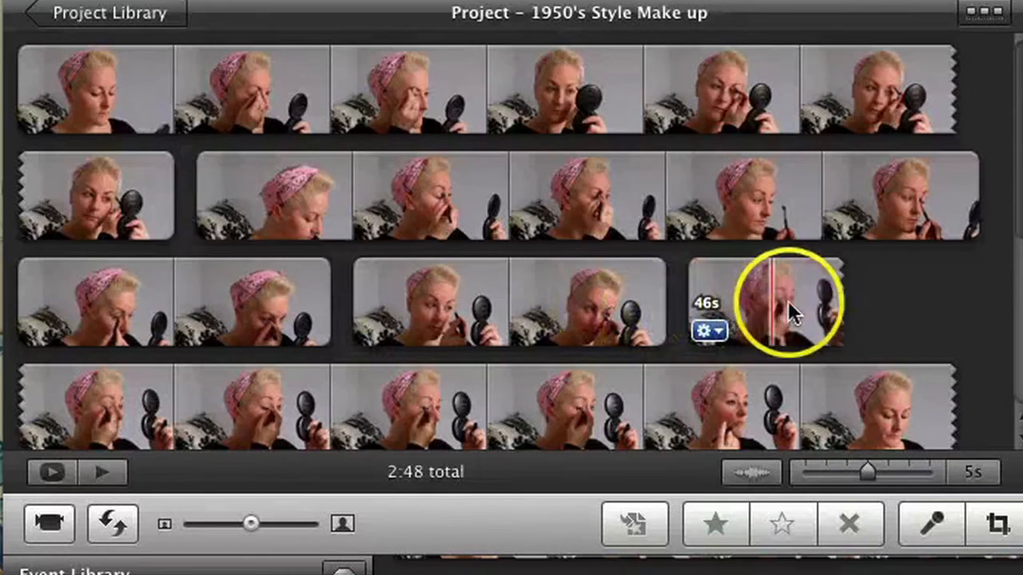
{"action": "scroll", "coordinate": [767, 308], "scroll_direction": "down", "scroll_amount": 3}
{"action": "left_click_drag", "start_coordinate": [468, 393], "coordinate": [766, 203]}
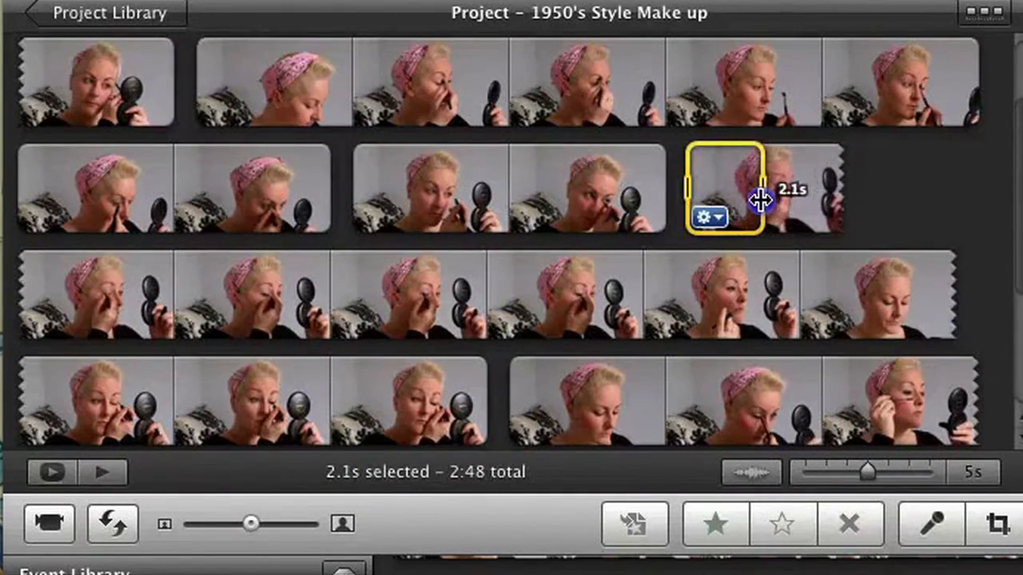
{"action": "key", "text": "Delete"}
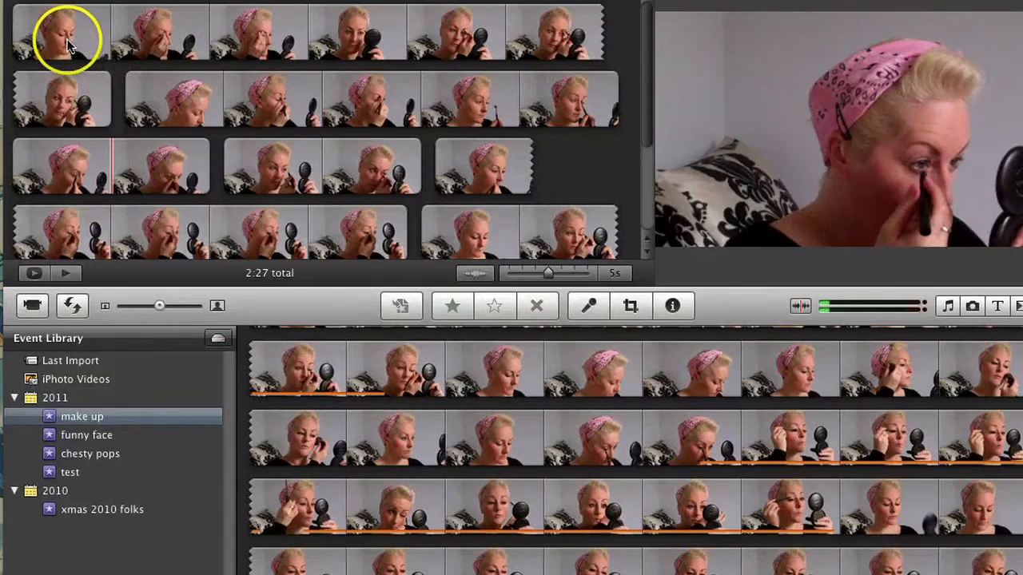
Review the trimmed project by selecting each clip in order, from the opening clip to the last one
{"action": "mouse_move", "coordinate": [69, 45]}
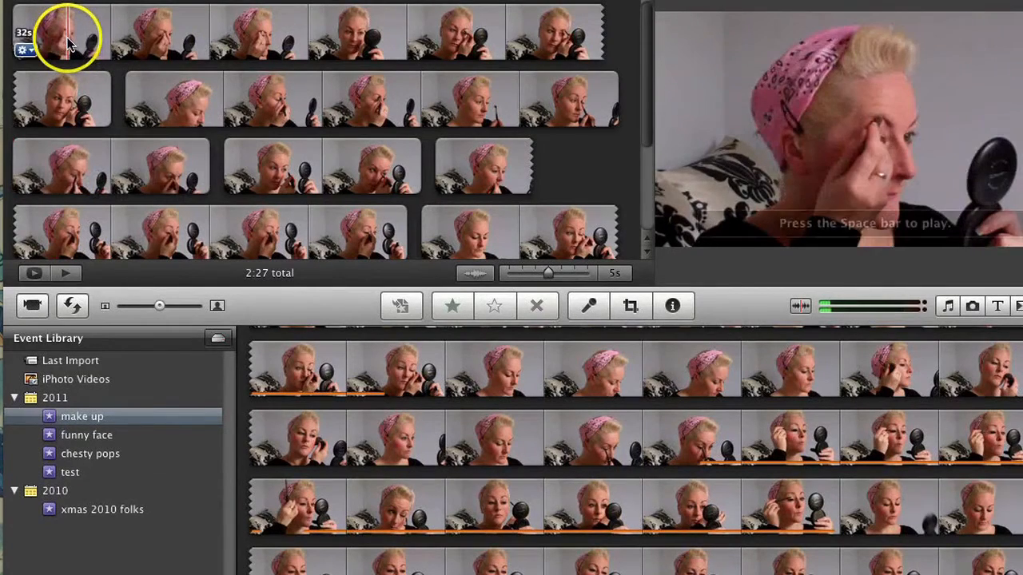
{"action": "left_click", "coordinate": [218, 49]}
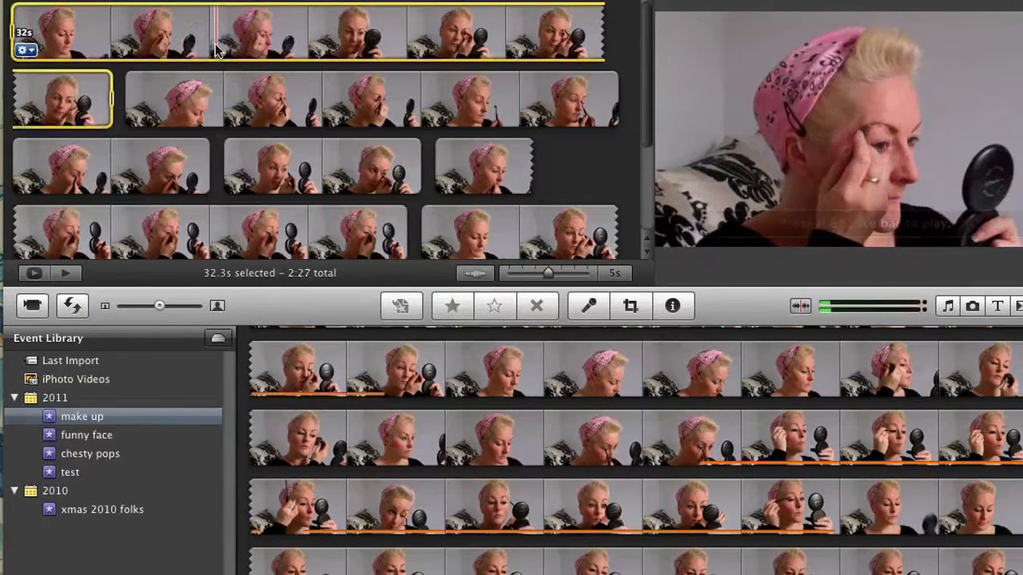
{"action": "left_click", "coordinate": [251, 101]}
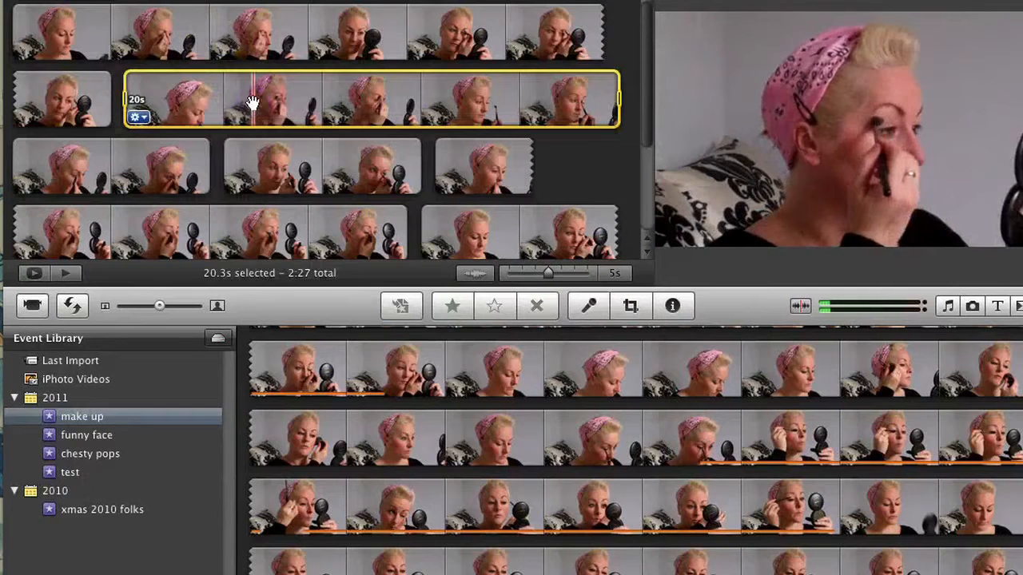
{"action": "left_click", "coordinate": [149, 171]}
{"action": "left_click", "coordinate": [271, 168]}
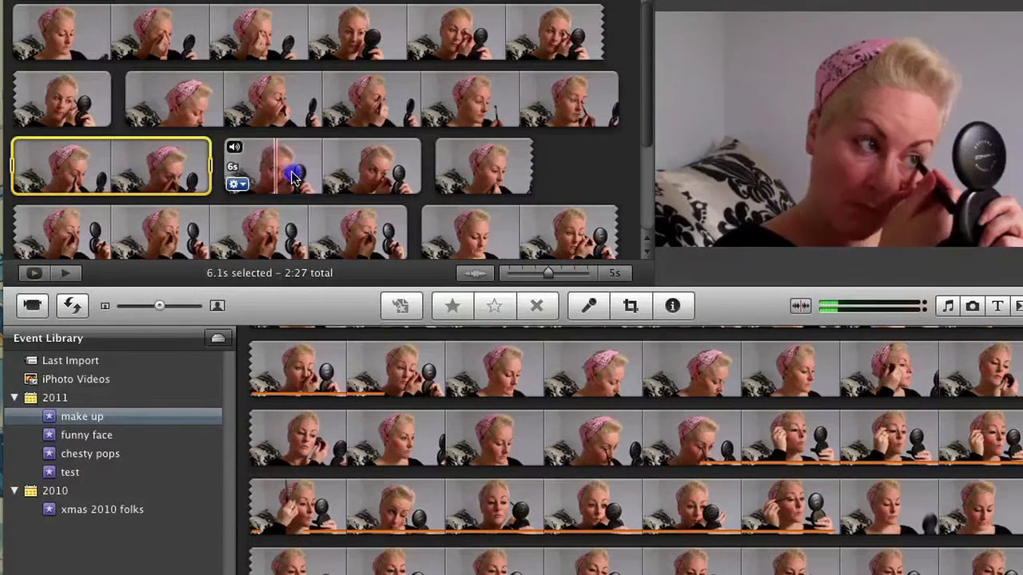
{"action": "left_click", "coordinate": [461, 176]}
{"action": "left_click", "coordinate": [482, 222]}
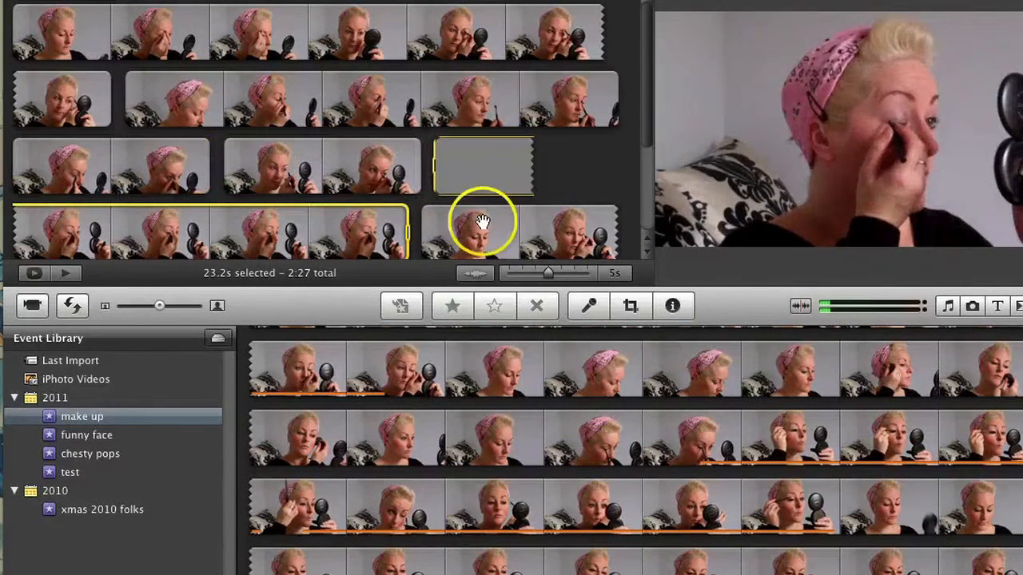
{"action": "left_click", "coordinate": [496, 224]}
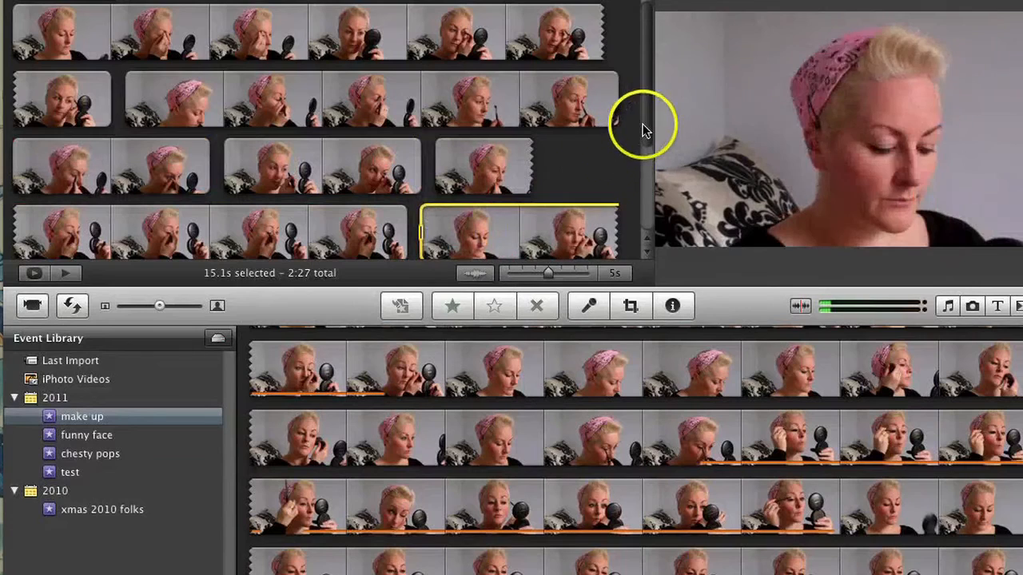
{"action": "left_click_drag", "start_coordinate": [645, 130], "coordinate": [648, 205]}
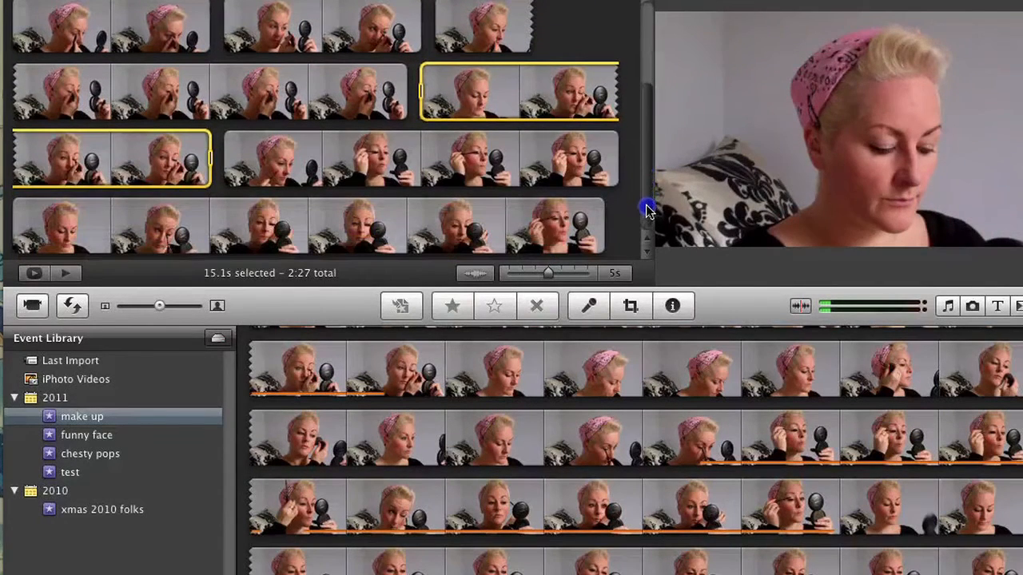
{"action": "left_click", "coordinate": [485, 176]}
{"action": "left_click", "coordinate": [457, 222]}
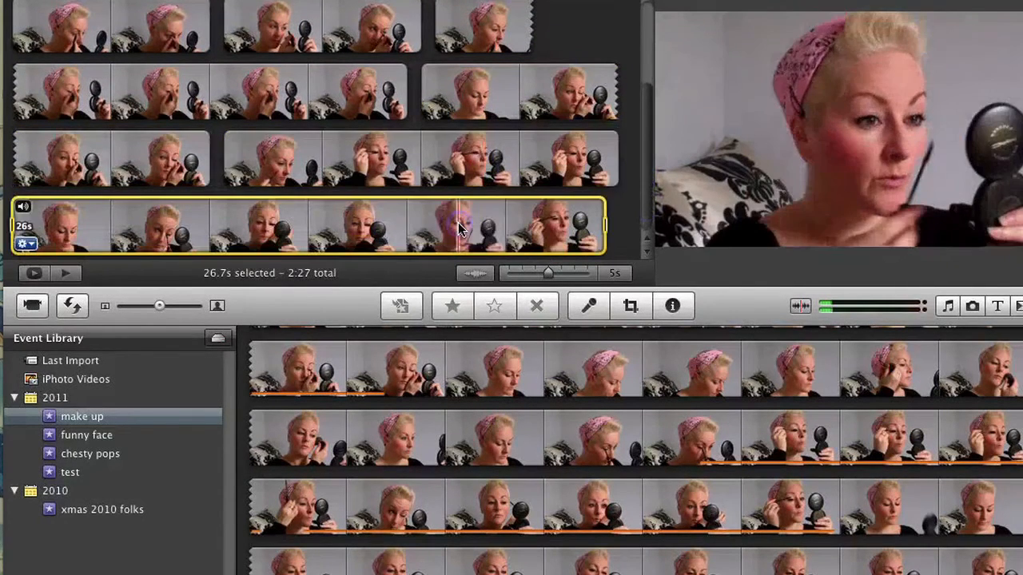
Preview the closing moments of the last clip in the project
{"action": "left_click_drag", "start_coordinate": [600, 171], "coordinate": [645, 64]}
{"action": "left_click", "coordinate": [593, 221]}
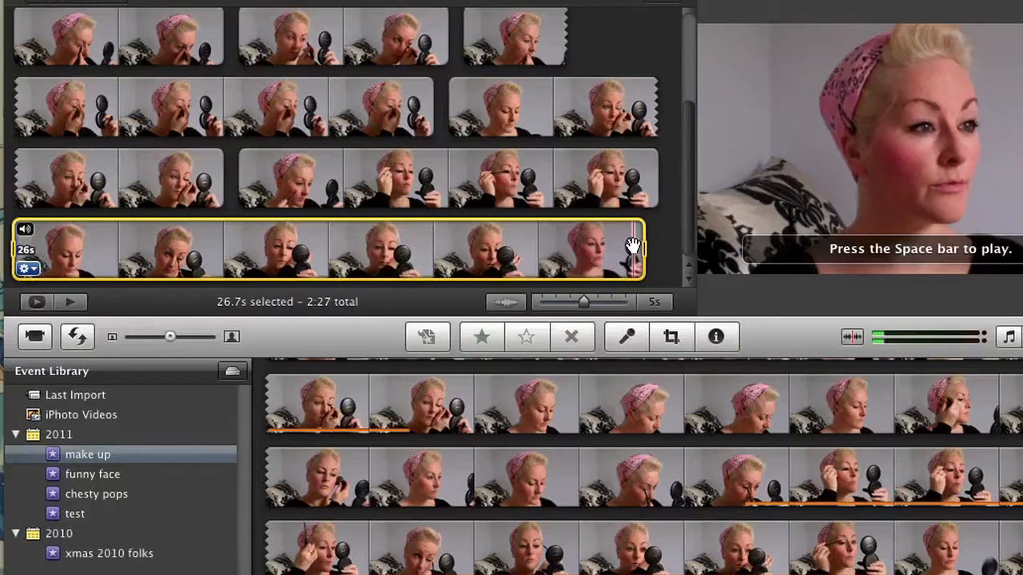
{"action": "key", "text": "space"}
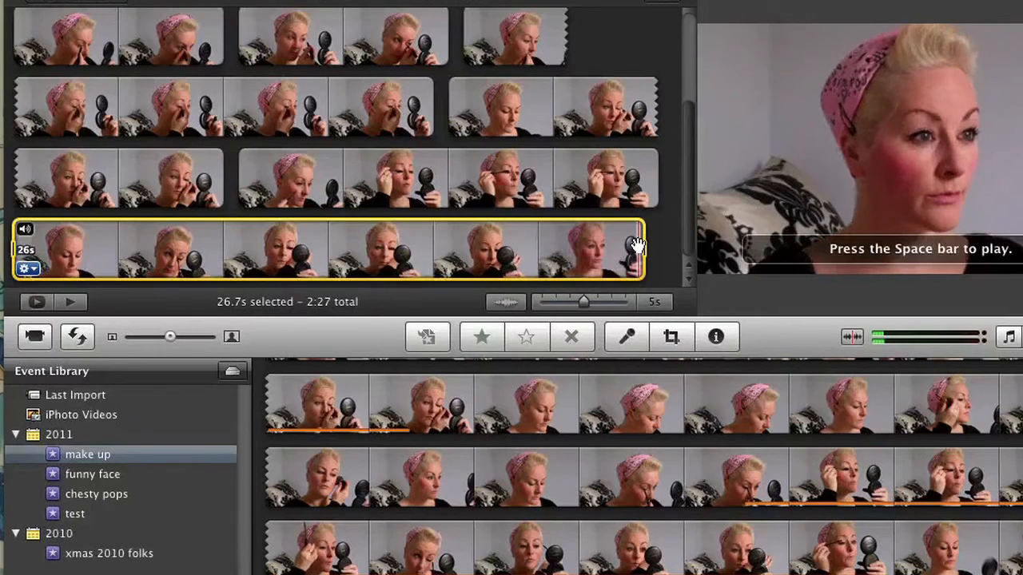